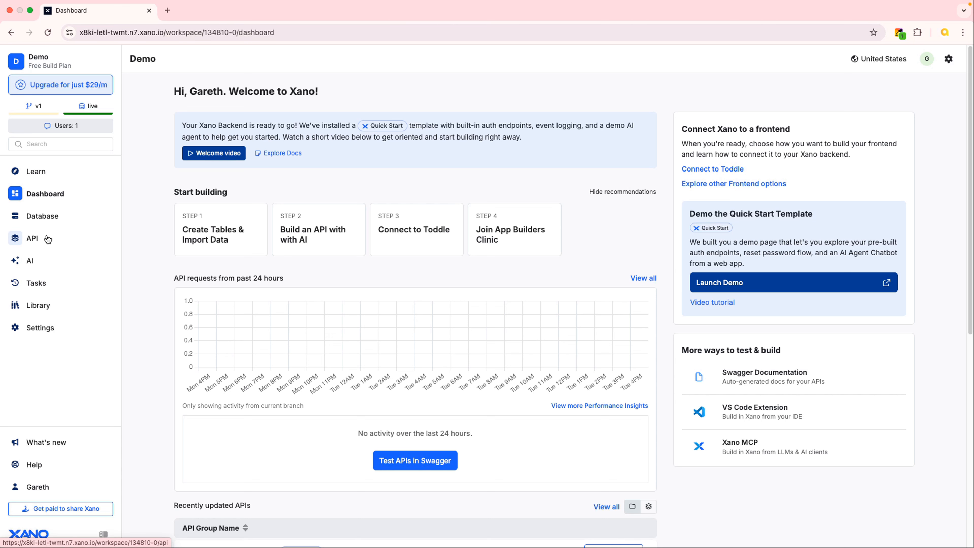
Open the Authentication API group from the workspace's API groups
click(36, 244)
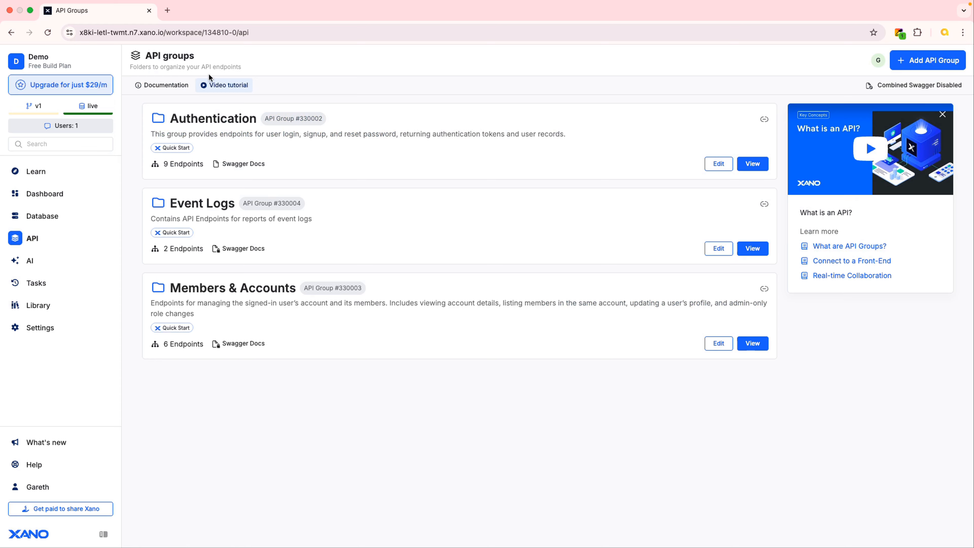
drag(202, 66, 251, 67)
click(391, 65)
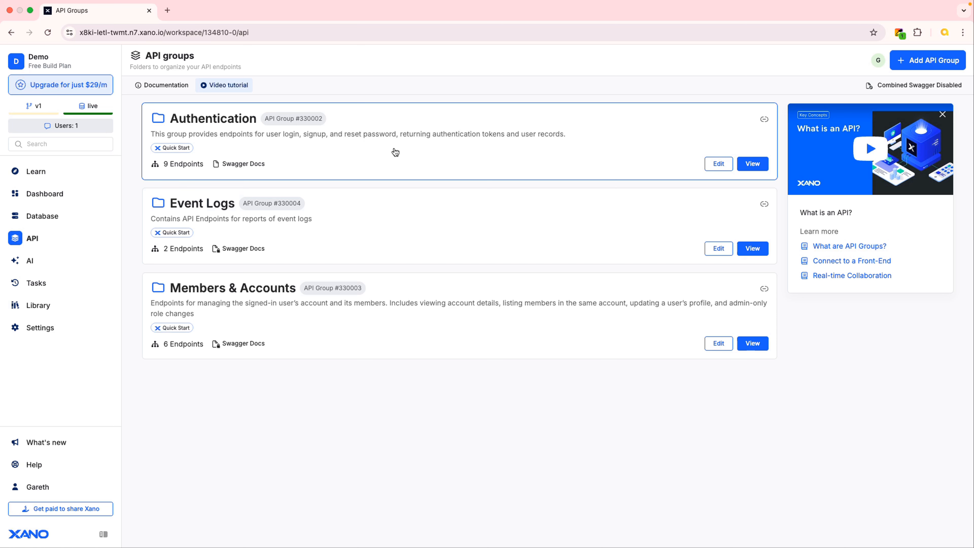
click(416, 148)
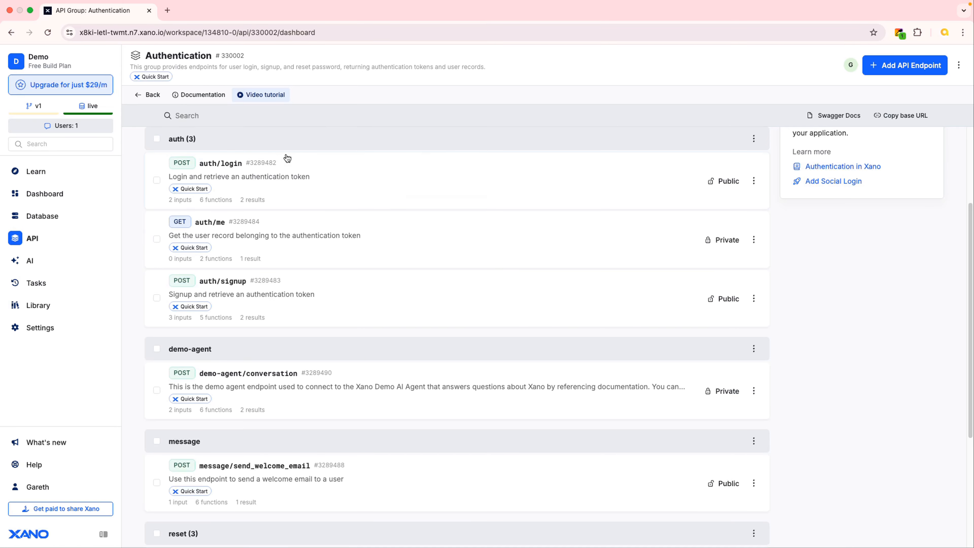
Look through the Authentication group's endpoints and open the auth/login endpoint
scroll(380, 173, up, 3)
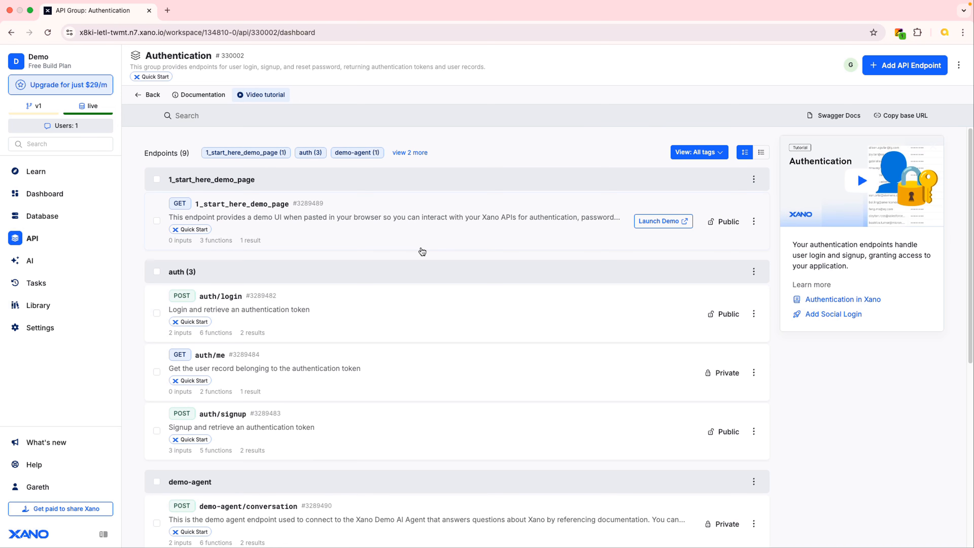
scroll(422, 251, down, 3)
scroll(419, 250, up, 1)
scroll(419, 250, down, 1)
scroll(420, 250, up, 3)
click(311, 152)
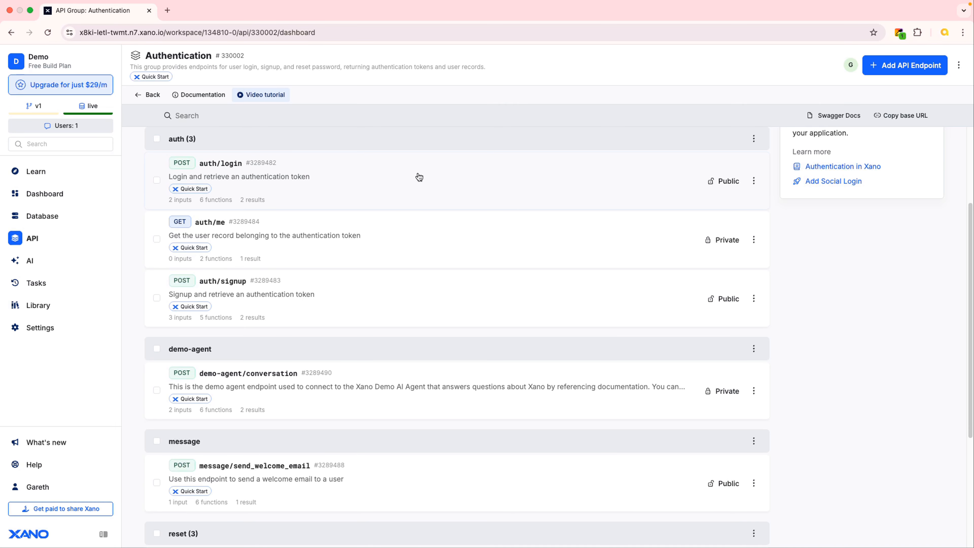
click(412, 186)
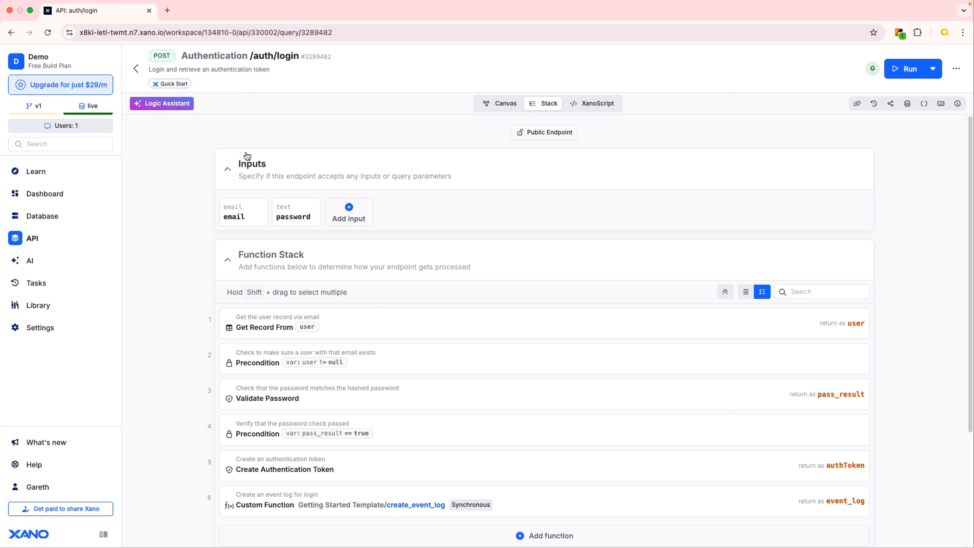
Collapse the Inputs, Function Stack and Response sections of the auth/login endpoint
click(228, 177)
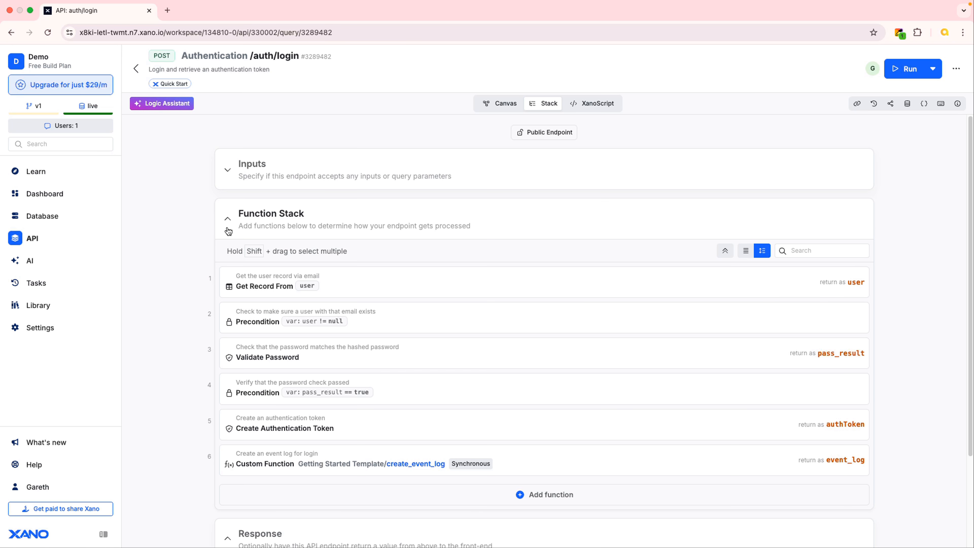
click(228, 220)
click(230, 271)
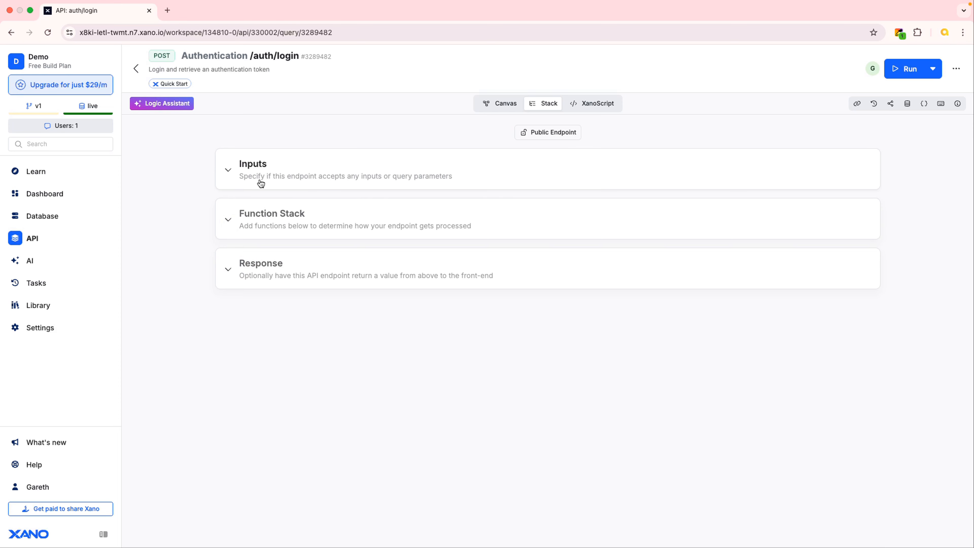
Expand the endpoint's Inputs, Function Stack and Response sections one by one and examine what each contains
click(228, 172)
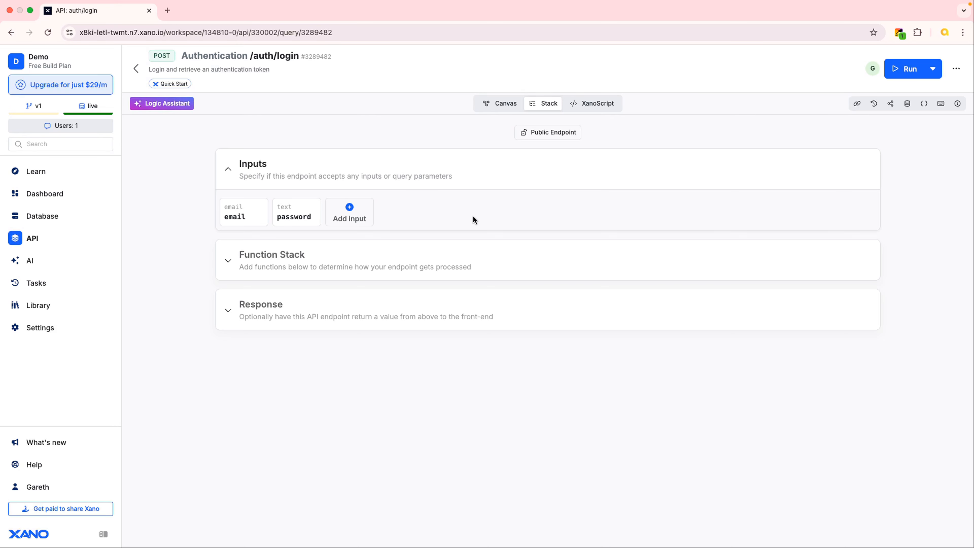
click(228, 263)
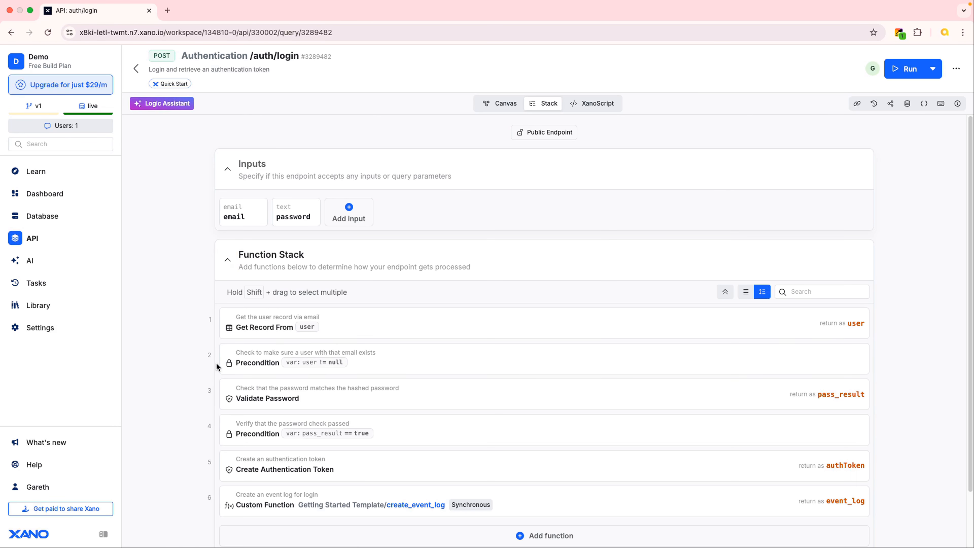
scroll(185, 353, down, 2)
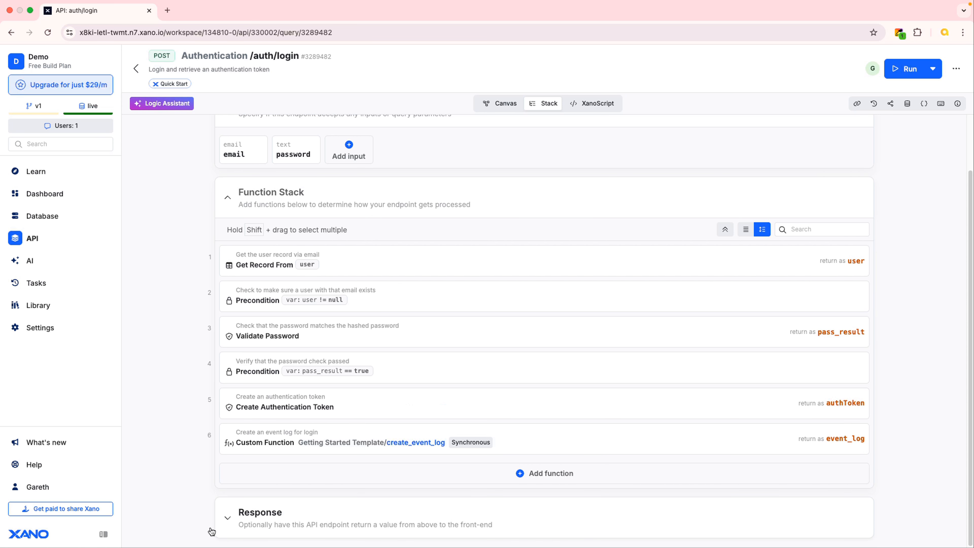
click(229, 521)
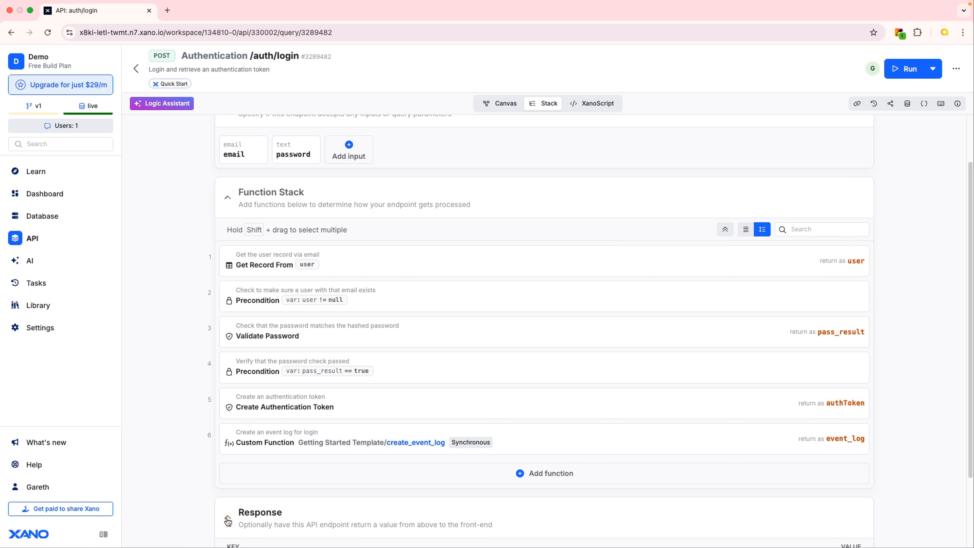
scroll(926, 443, down, 1)
scroll(925, 444, down, 2)
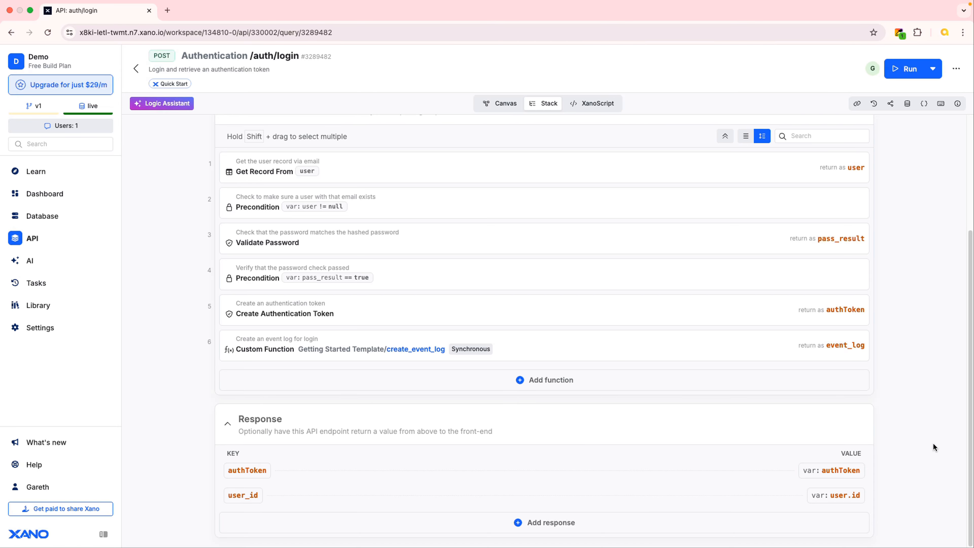
scroll(939, 207, up, 4)
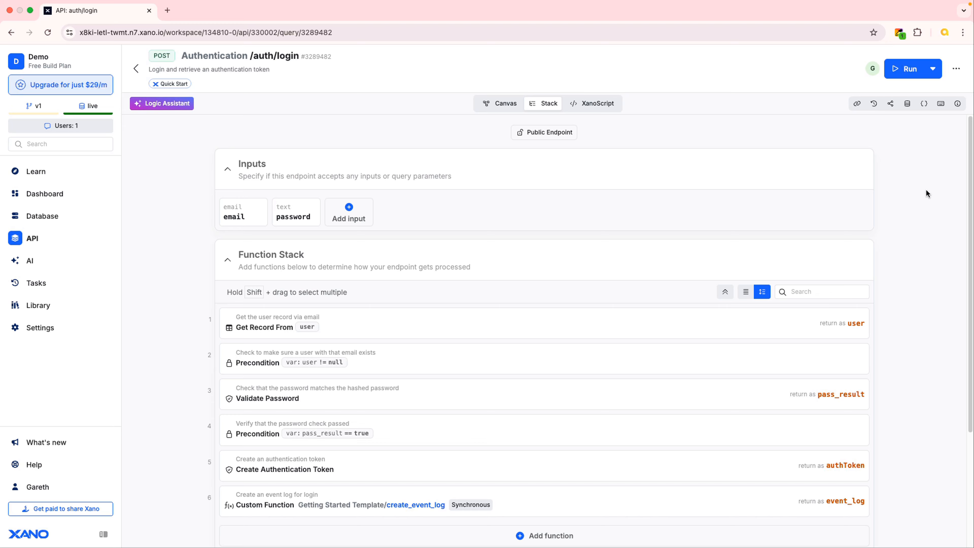
Run the auth/login endpoint with a test email and password as inputs, and show the submitted input beside the response
click(901, 69)
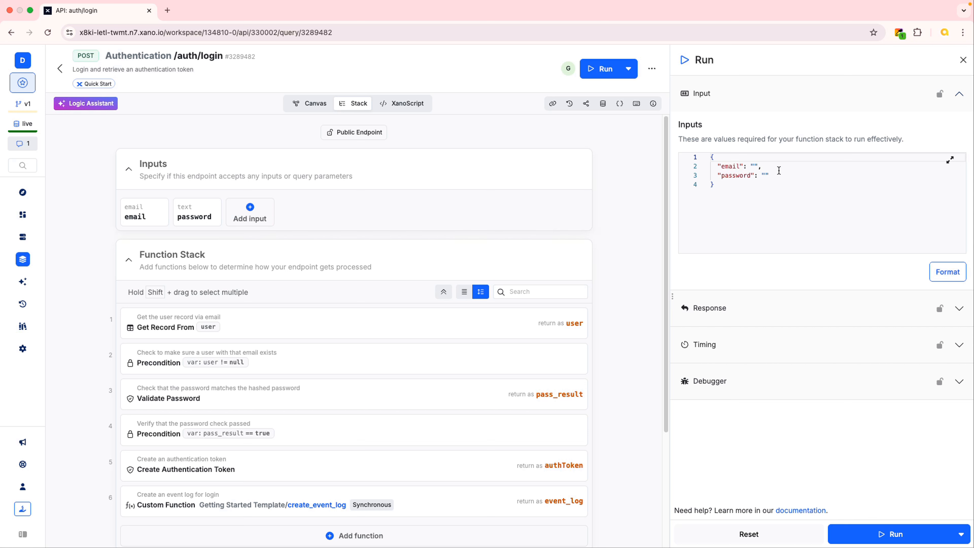
click(754, 165)
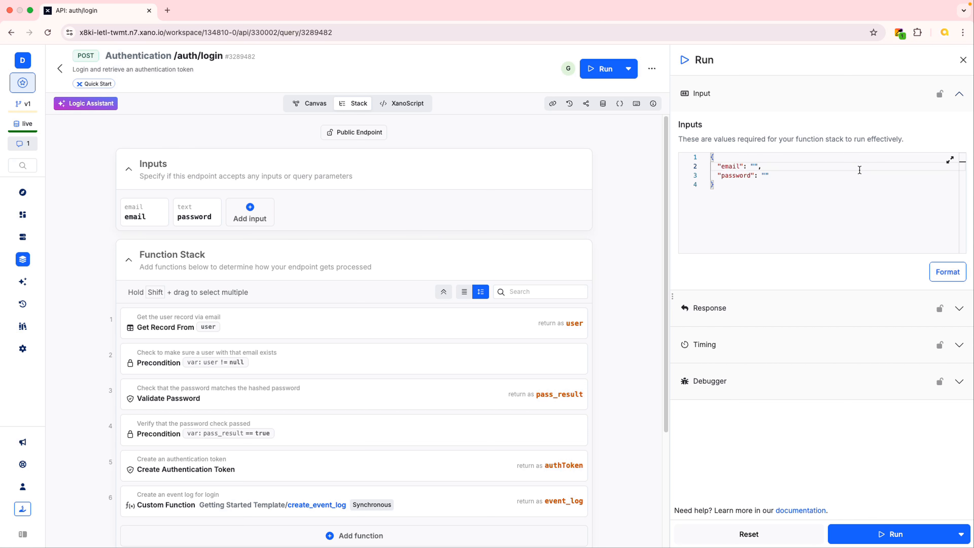
text(abc123@test.com)
click(765, 175)
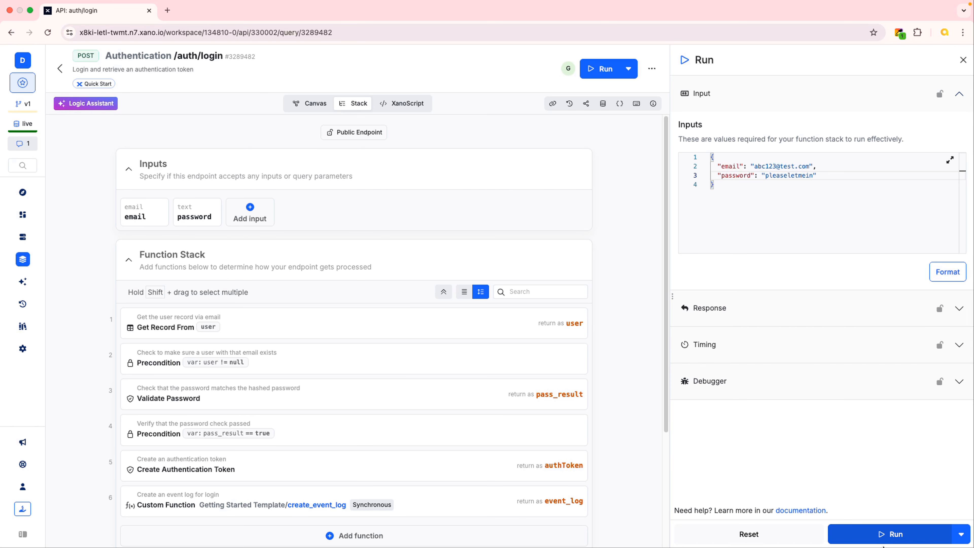
click(910, 537)
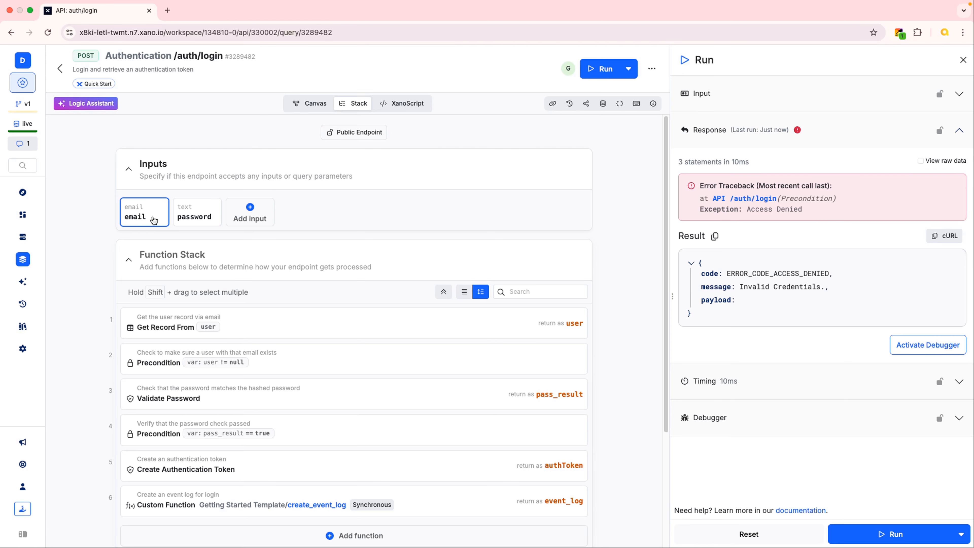
click(959, 94)
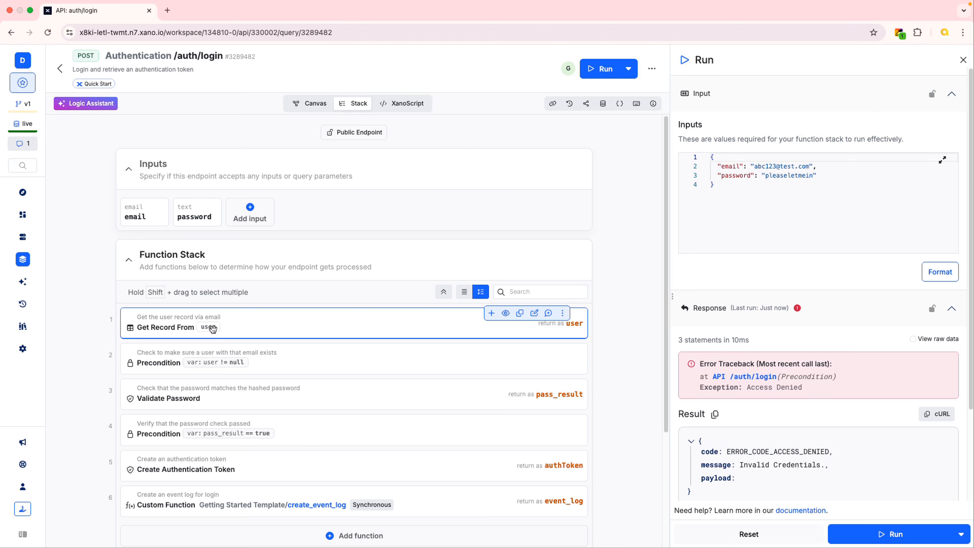
Open the user table in the database and take a brief look at the Database Assistant
click(23, 239)
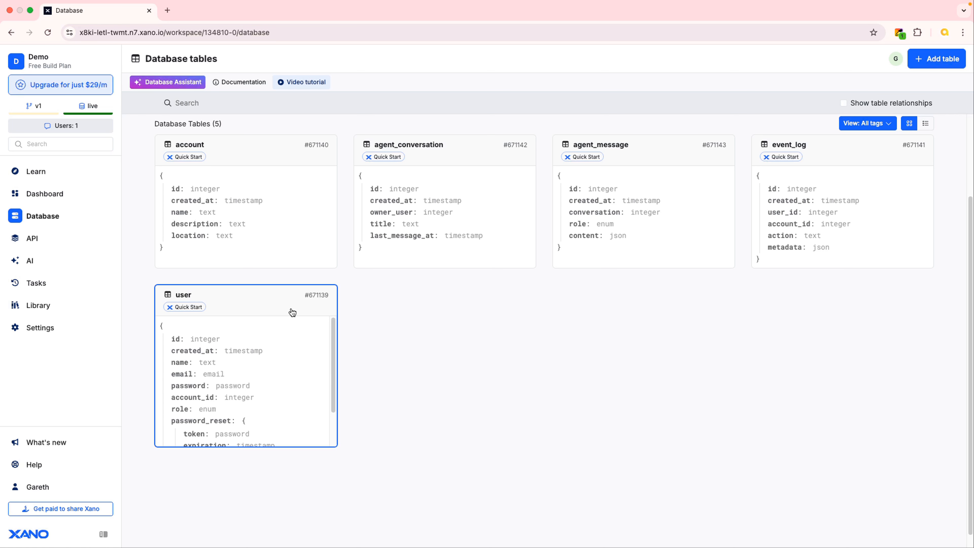
click(270, 303)
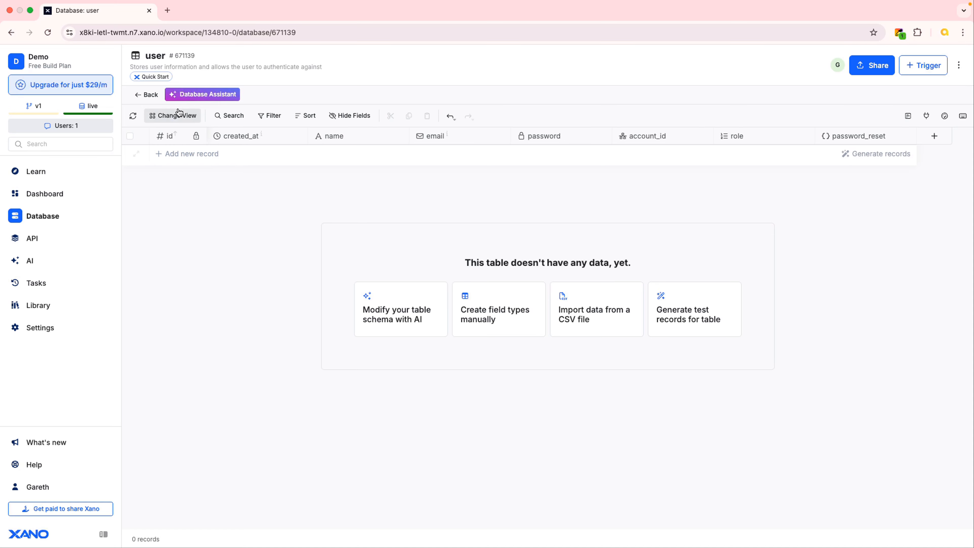
click(181, 97)
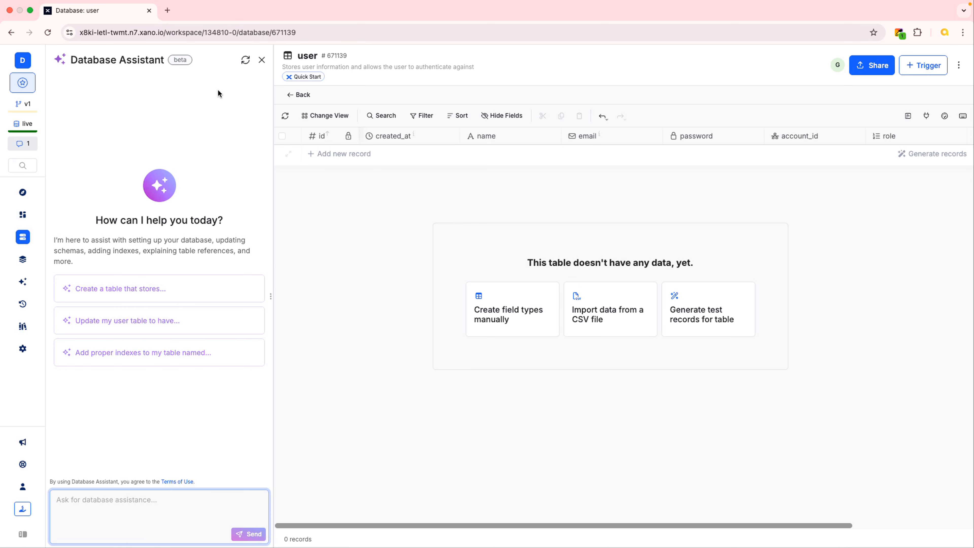
click(259, 59)
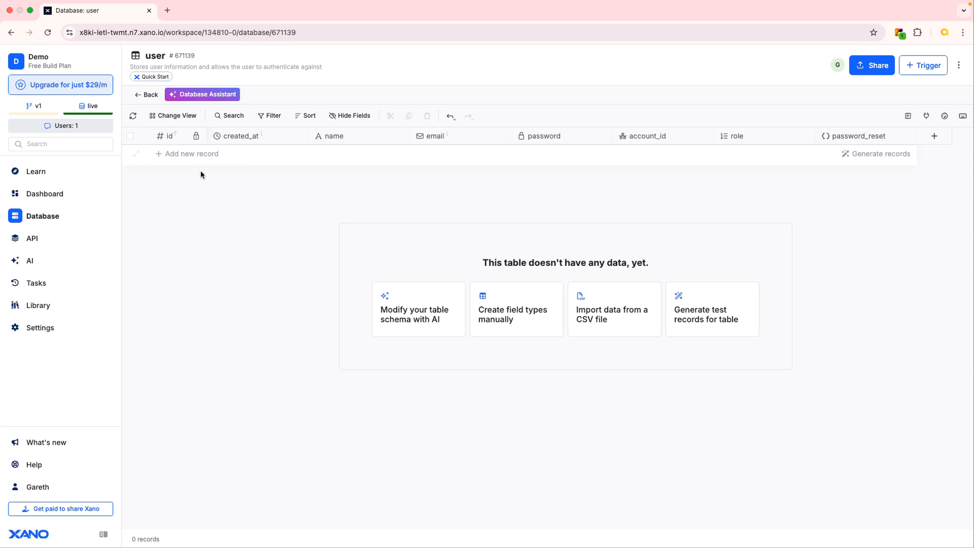
Add a record to the user table with the user's name, the test email and the account password
click(192, 155)
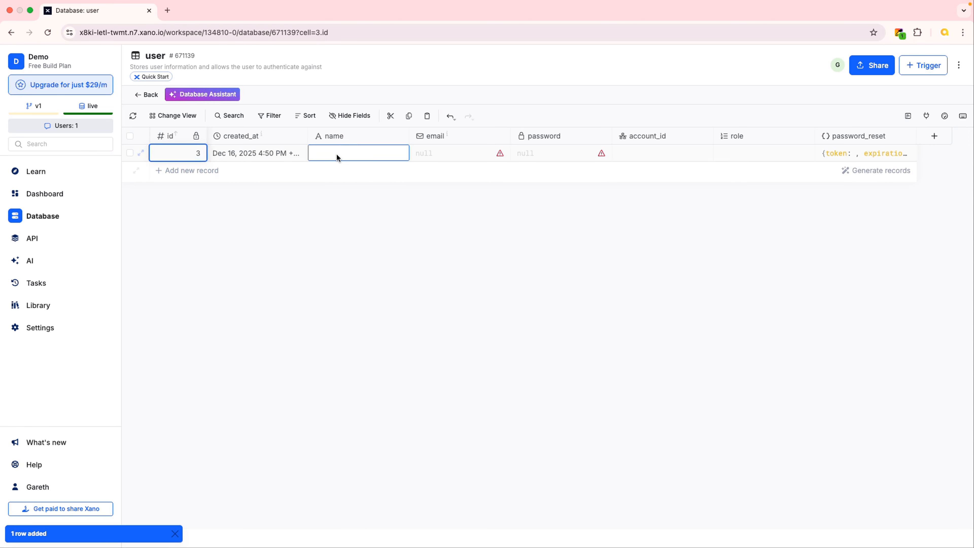
click(337, 157)
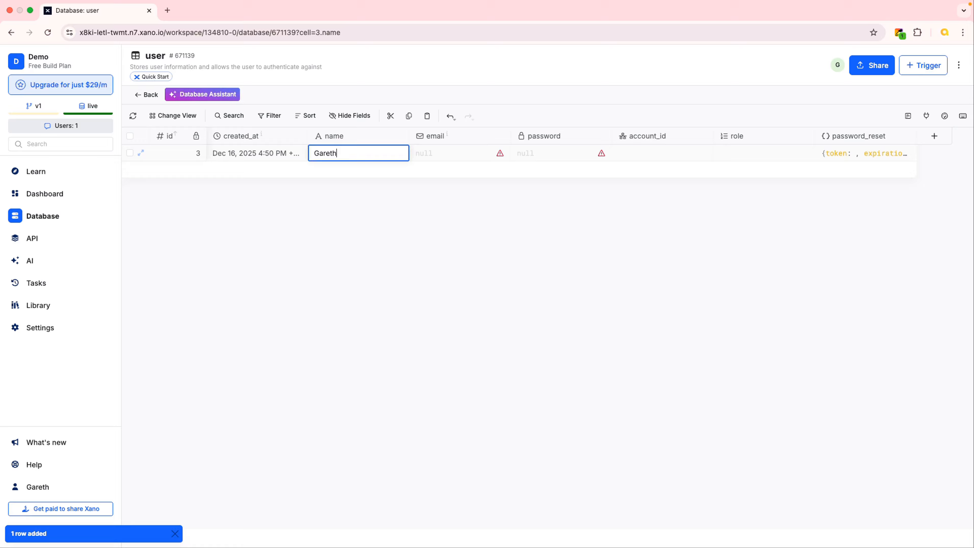
key(Tab)
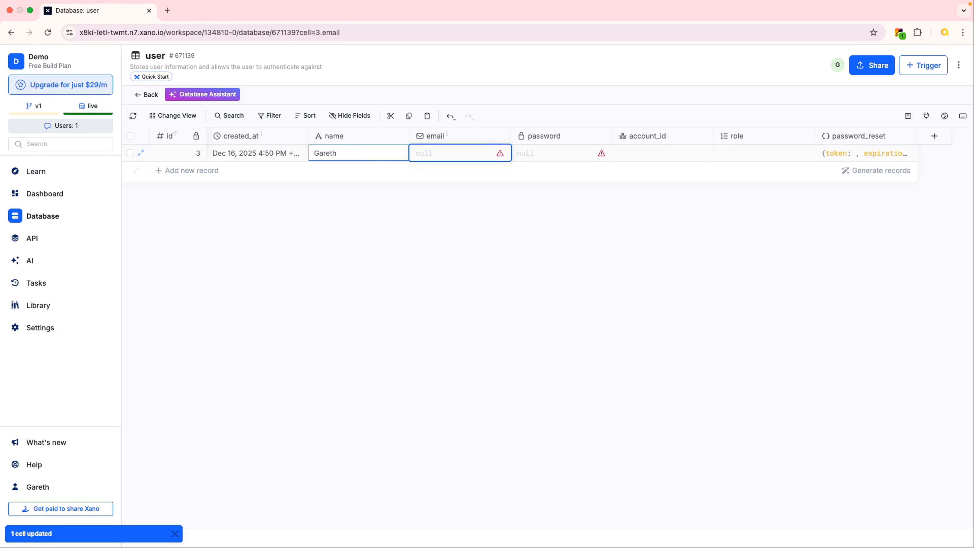
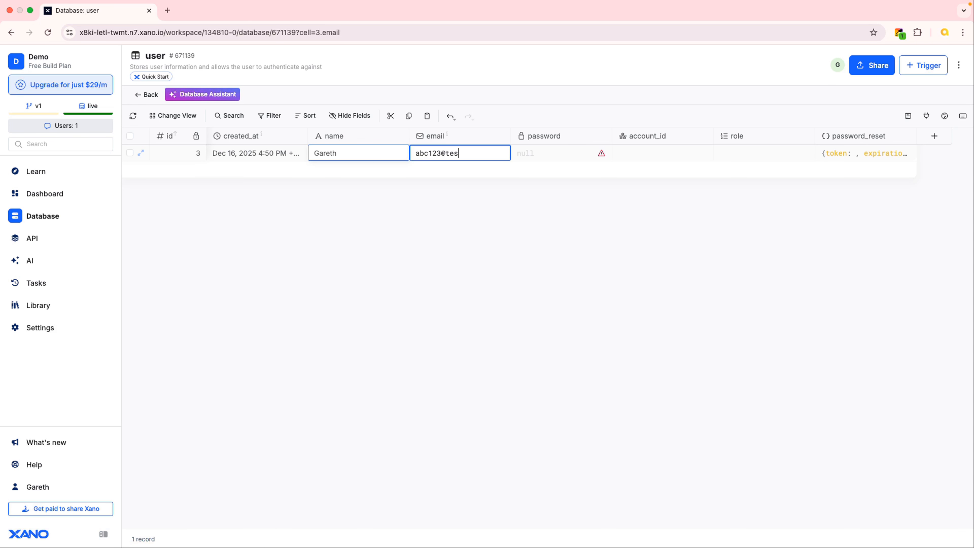
key(Tab)
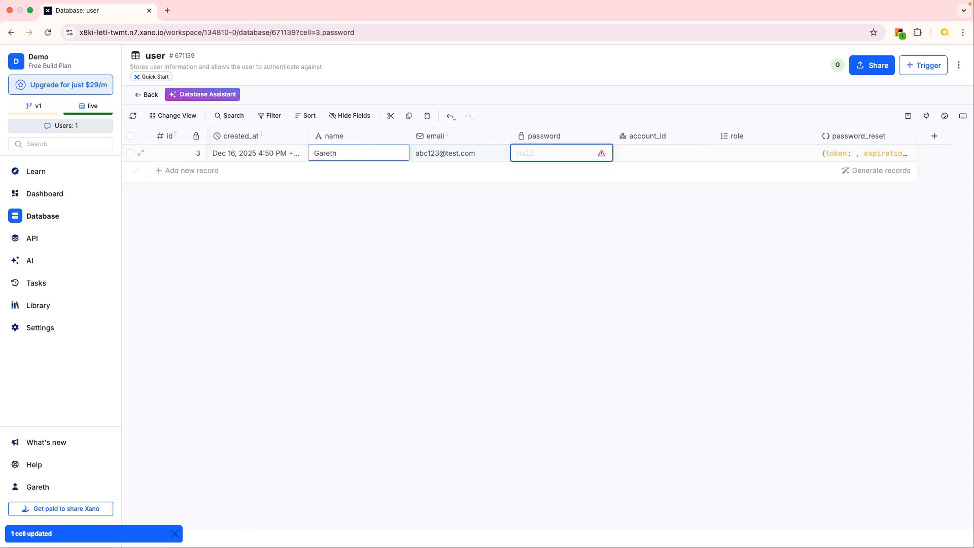
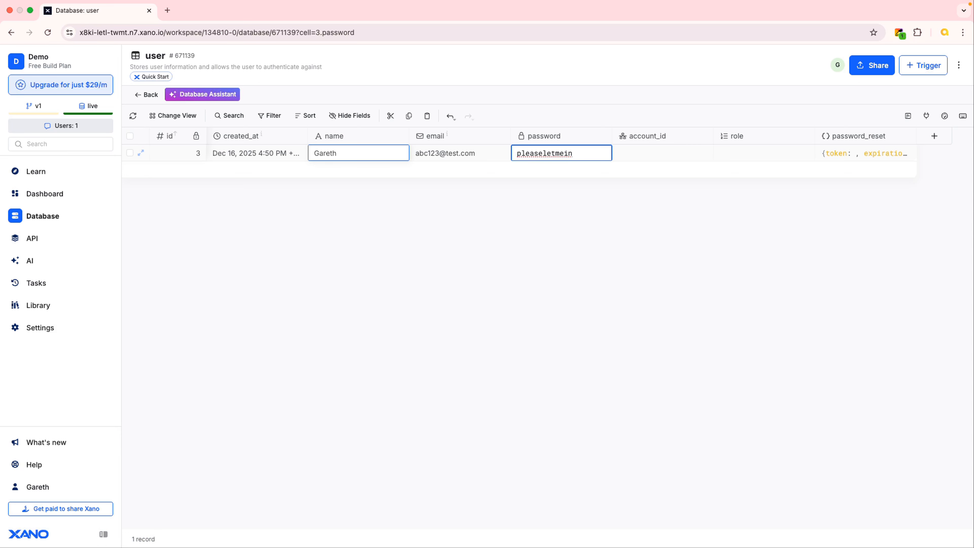
key(Return)
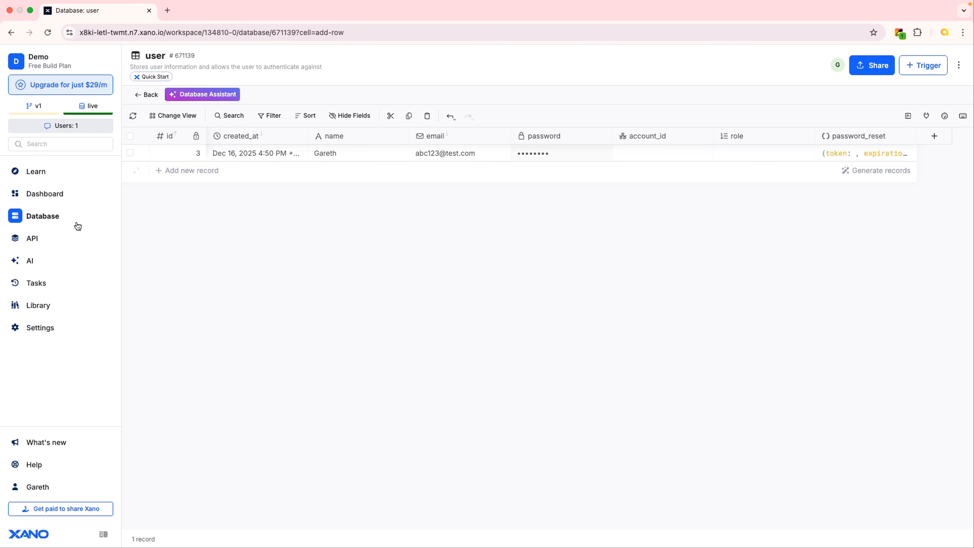
Return to the auth/login endpoint in the Authentication API group
click(34, 240)
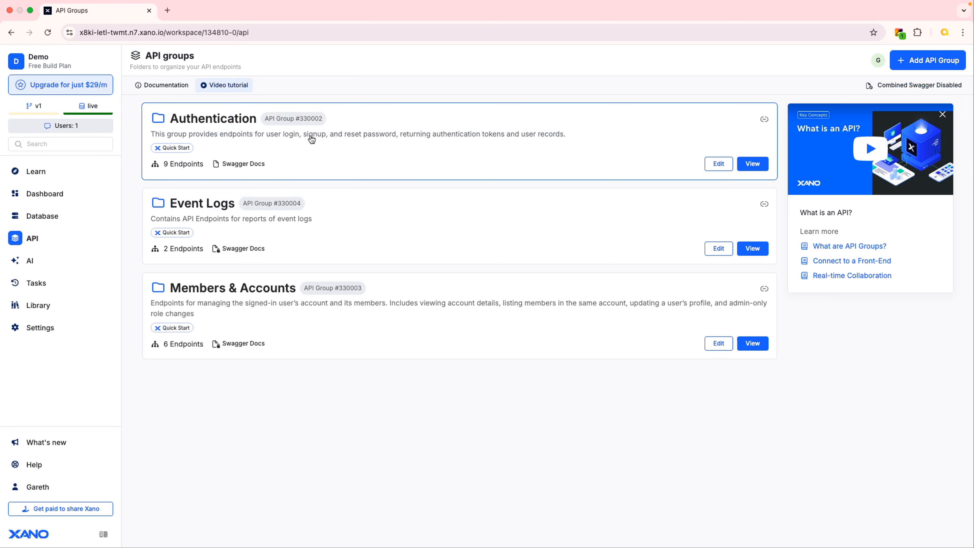
click(312, 149)
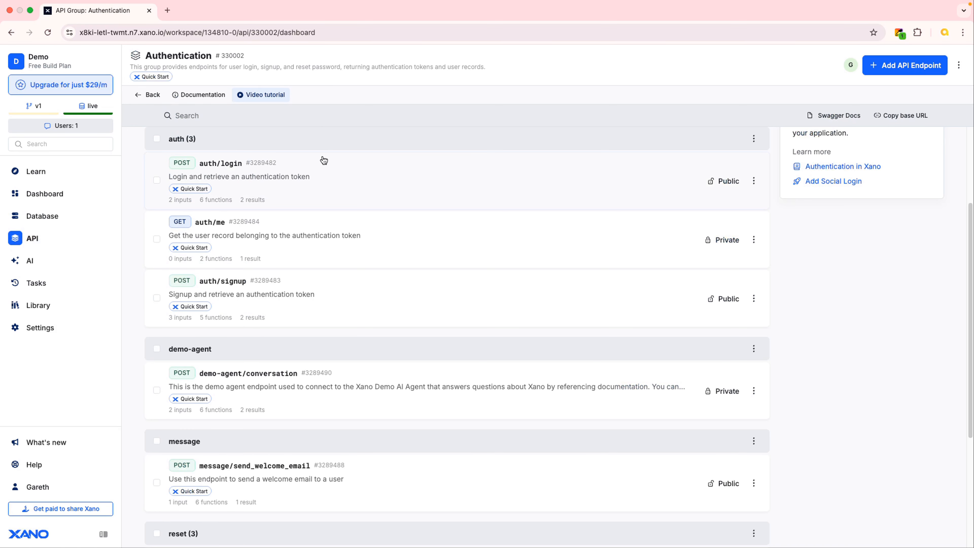
click(317, 183)
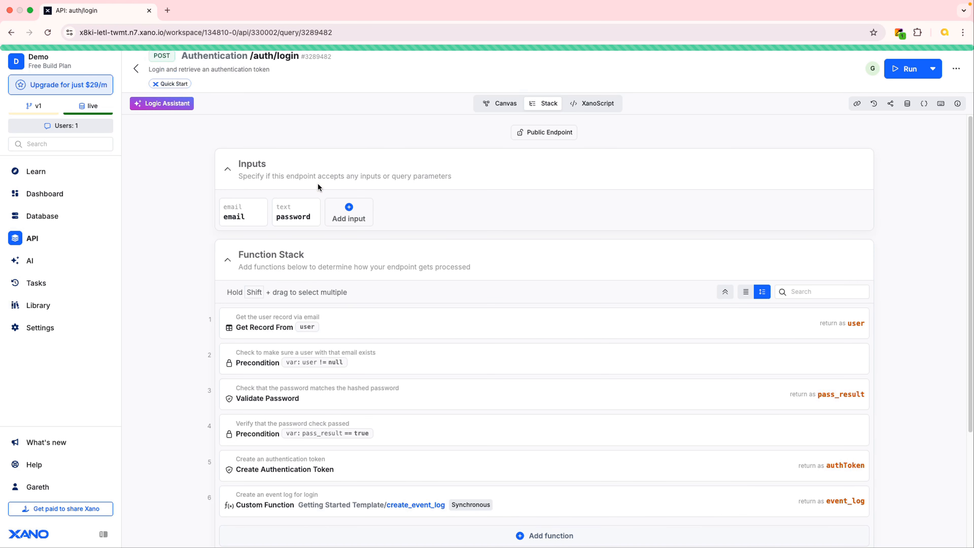
Rerun the auth/login endpoint with the same test credentials and examine the authToken key and its value in the run result
click(896, 69)
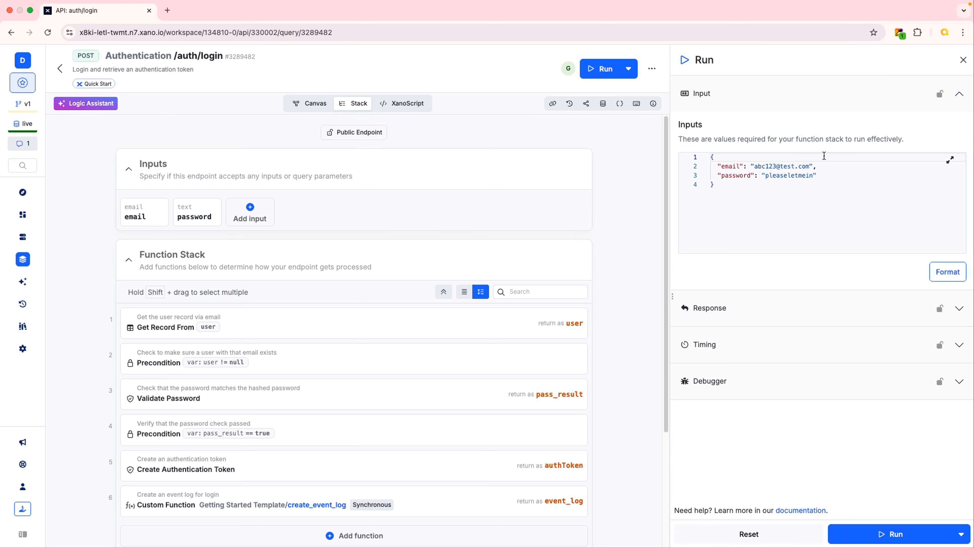
click(892, 535)
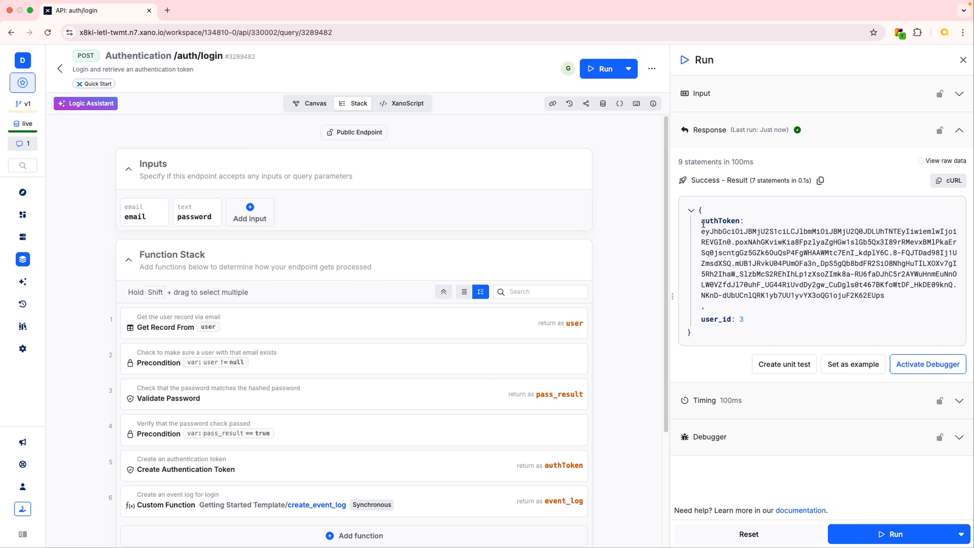
drag(701, 222, 739, 222)
drag(701, 231, 892, 296)
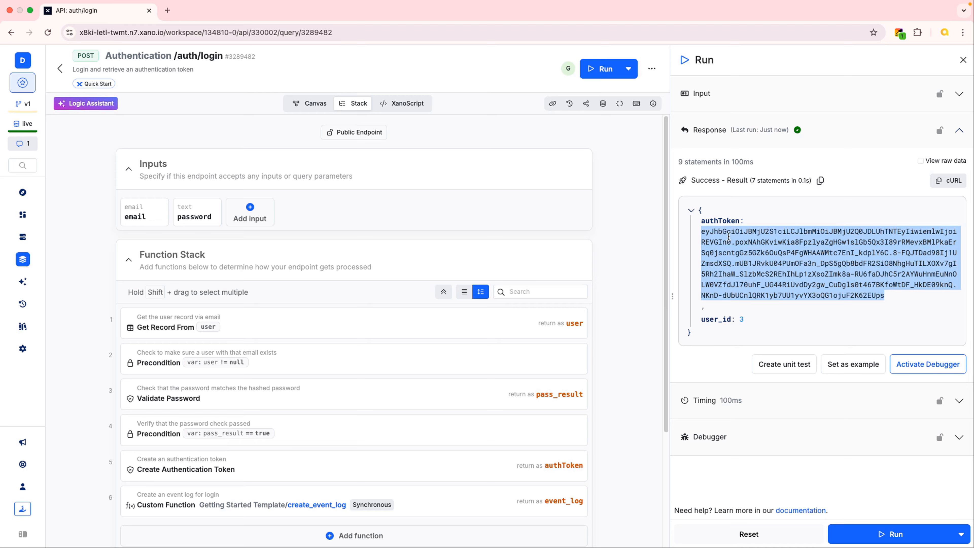
click(854, 161)
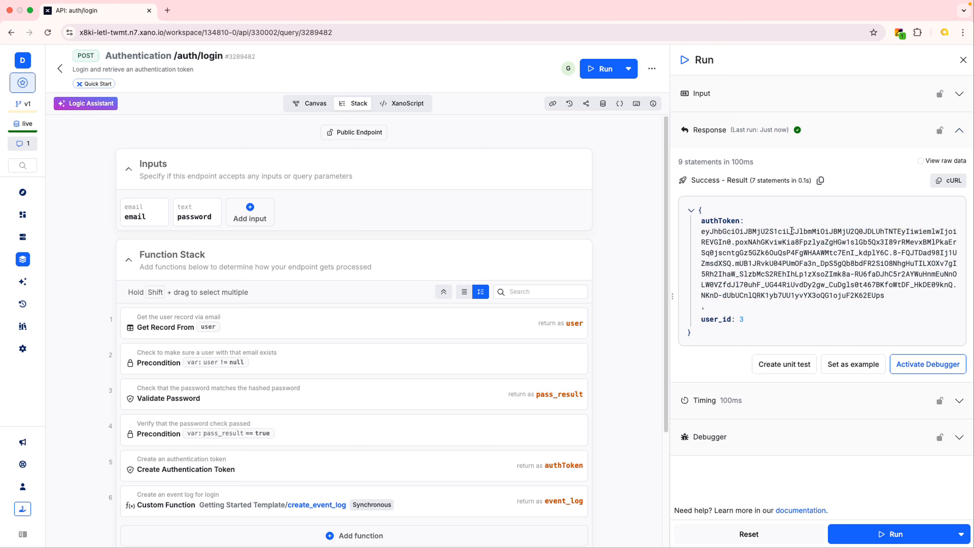
double_click(701, 222)
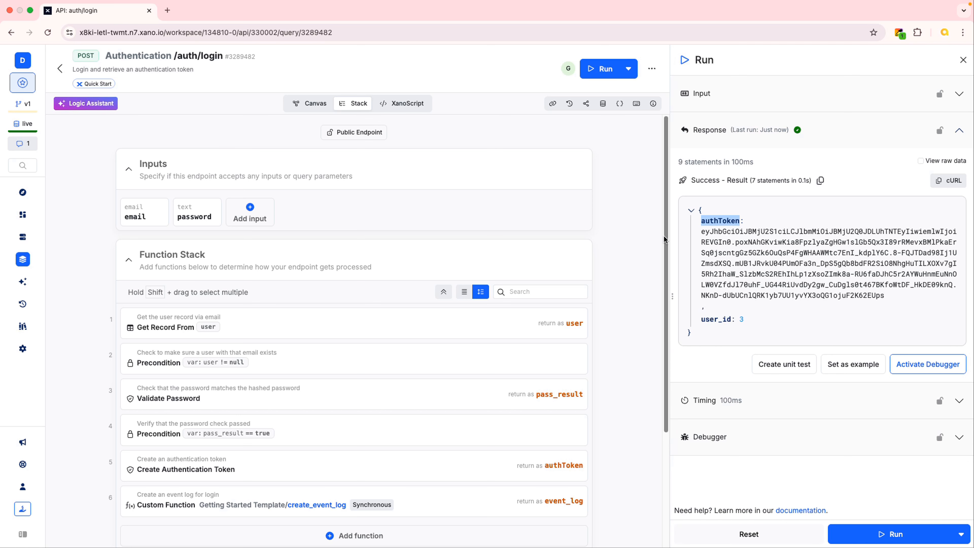
Review the endpoint's function stack from the inputs through Create Authentication Token down to the authToken and user_id keys in its Response section
drag(663, 235, 663, 327)
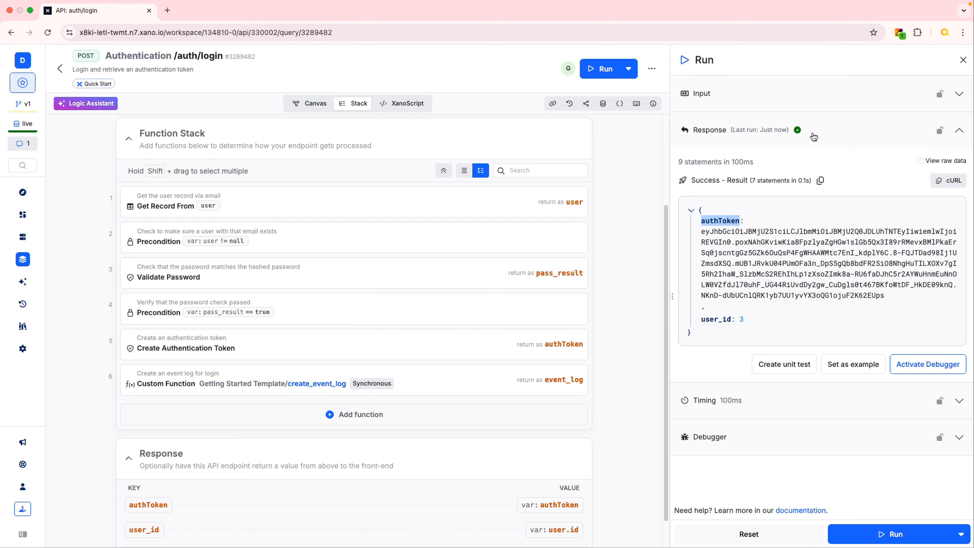
scroll(301, 224, up, 1)
scroll(313, 264, up, 2)
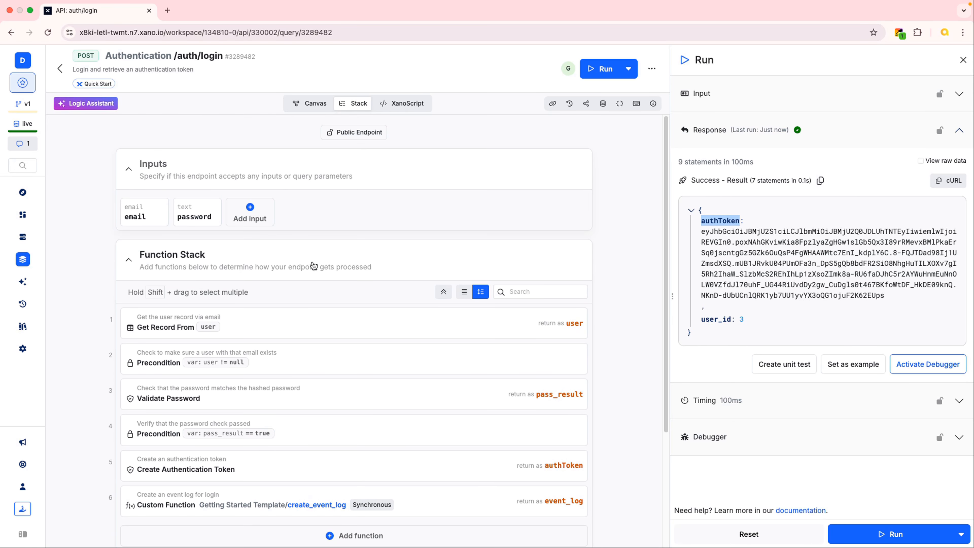
scroll(314, 263, down, 4)
scroll(313, 264, up, 2)
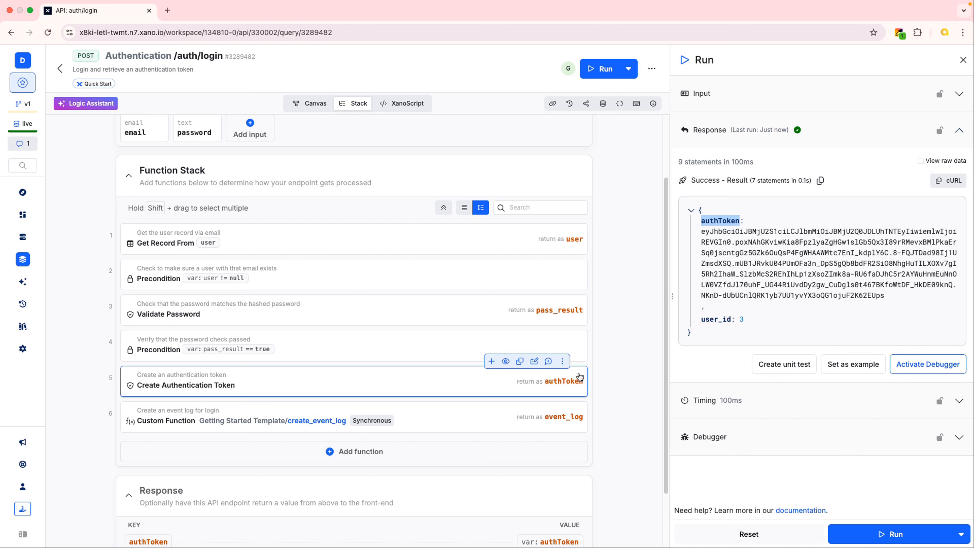
scroll(567, 446, down, 2)
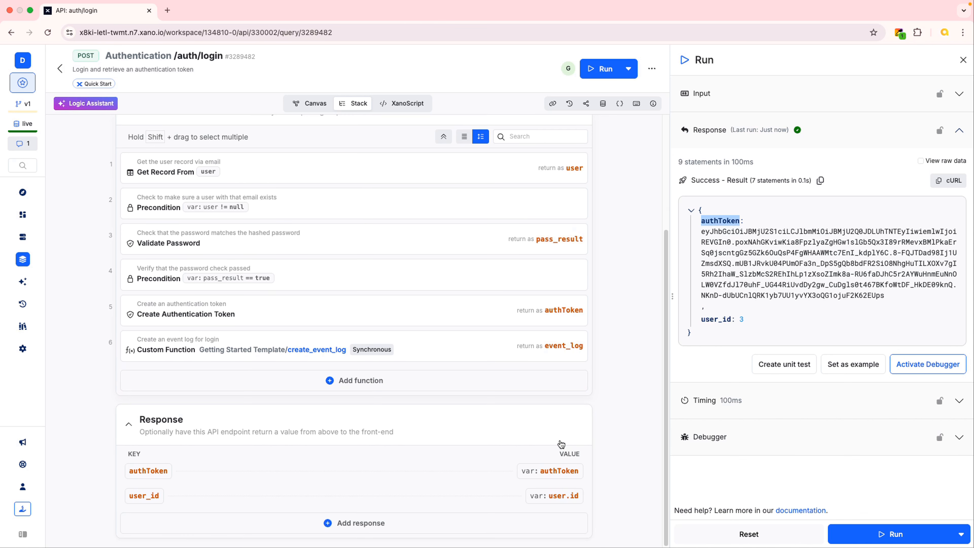